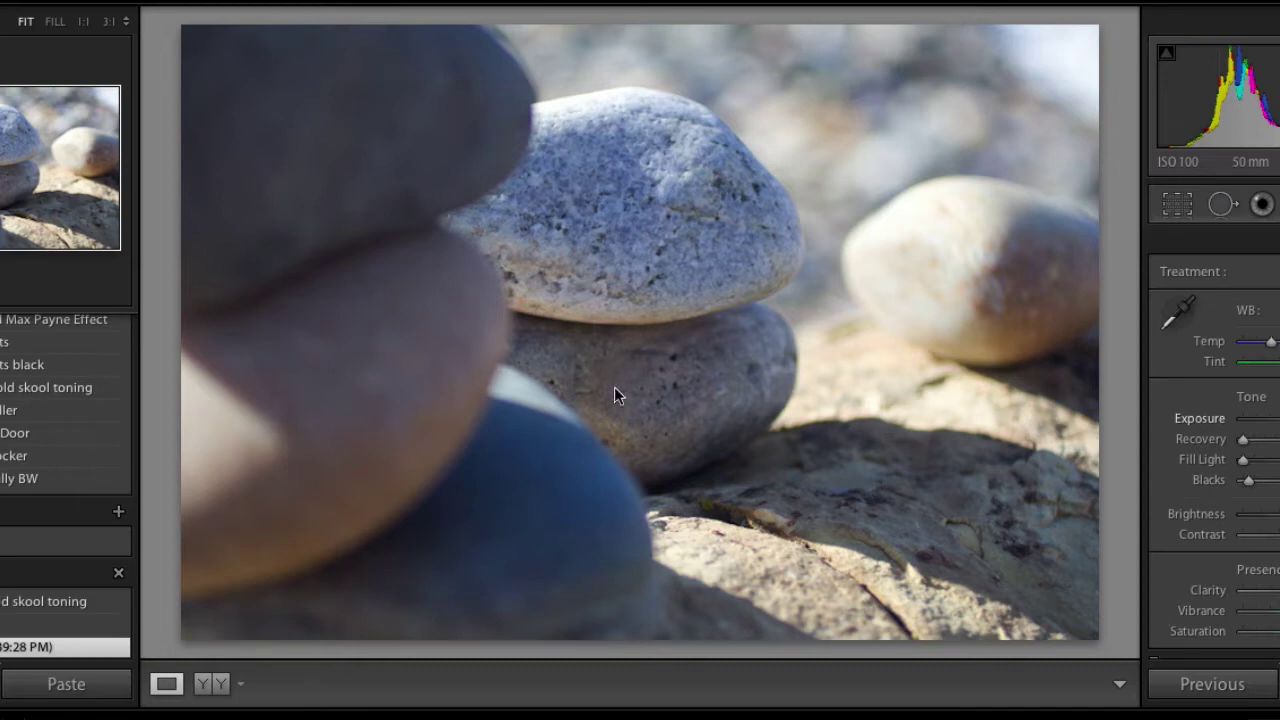
# Preview the earlier History steps, including old skool toning, then revert _MG_3644.CR2 to its untoned import state.
pyautogui.click(8, 632)
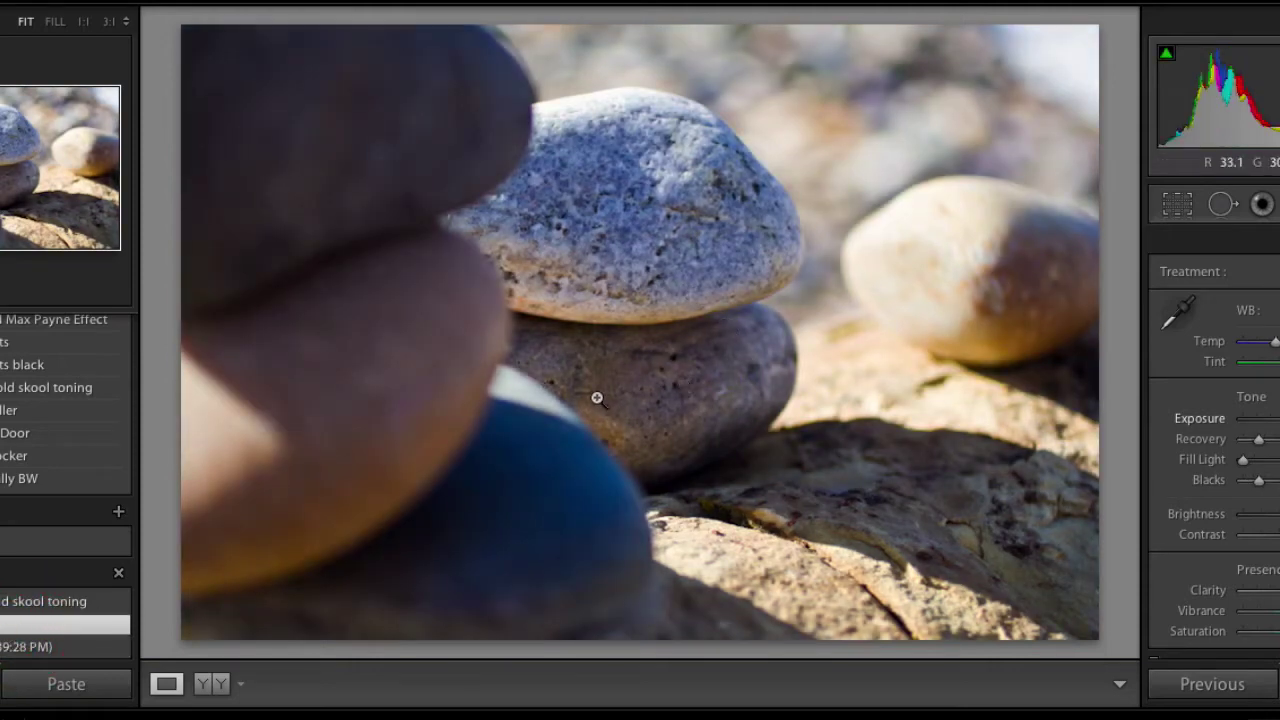
pyautogui.click(40, 601)
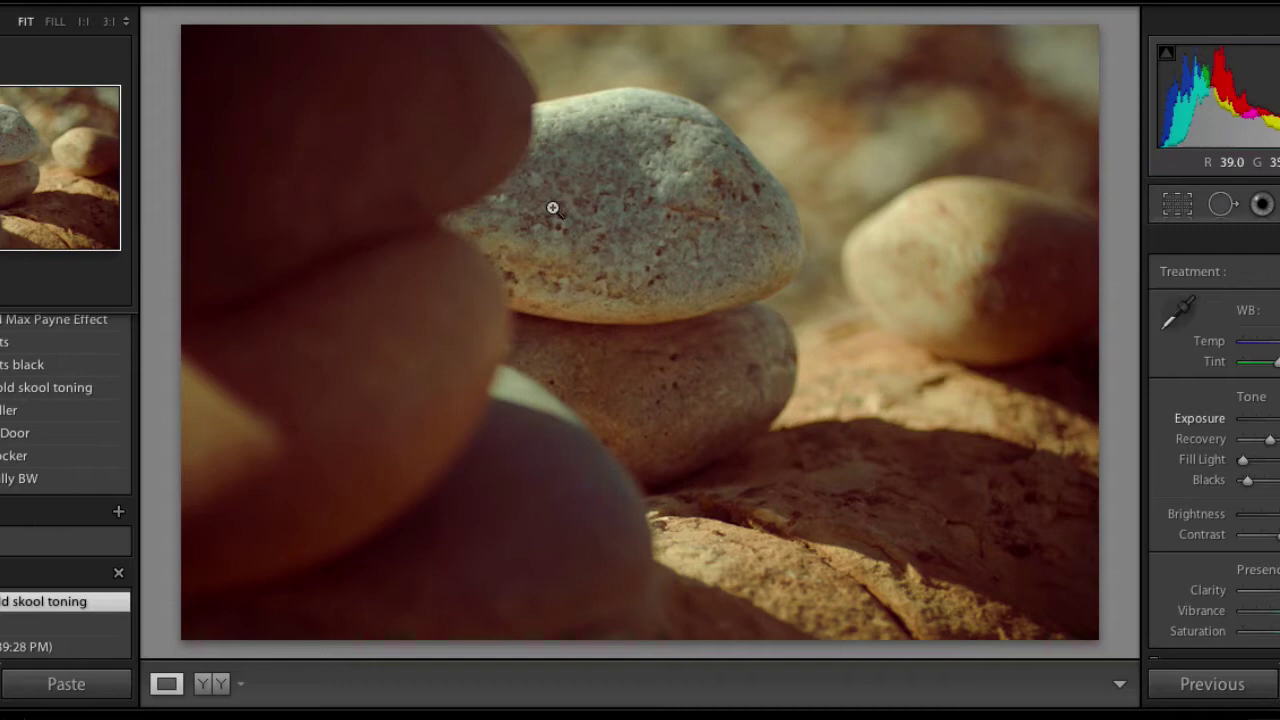
pyautogui.click(35, 627)
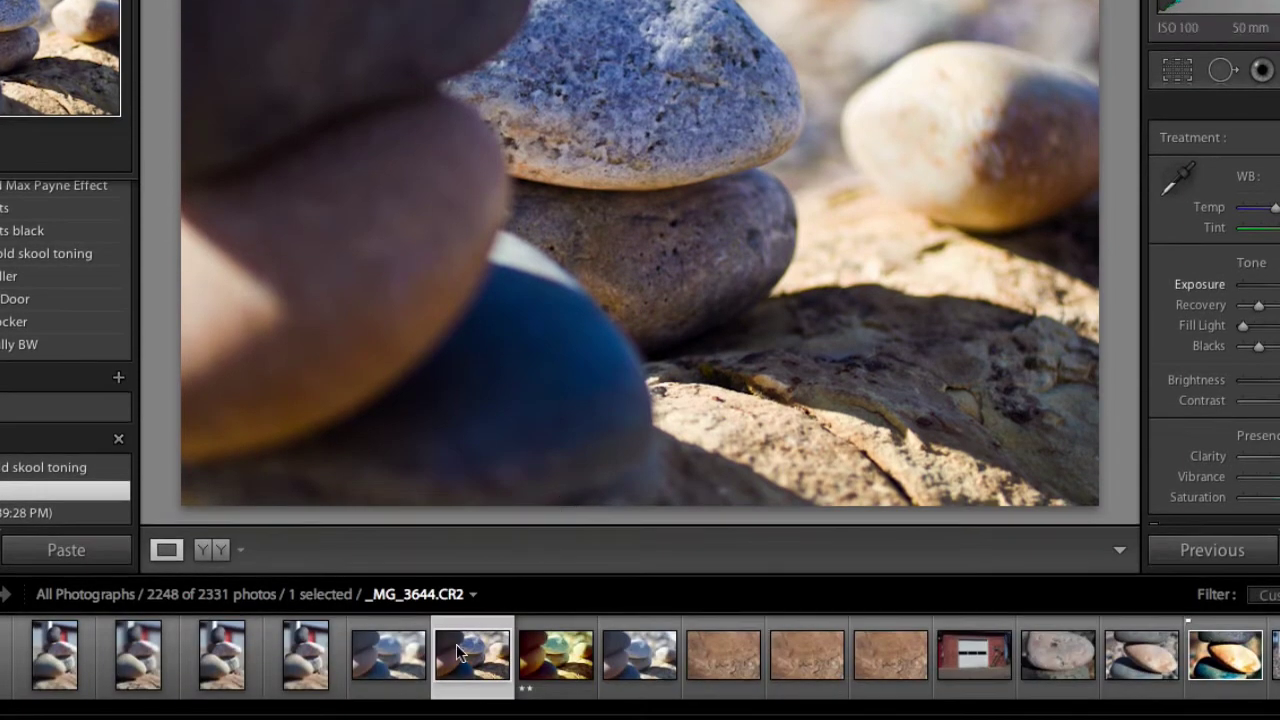
# Start an export of the rock photo from its filmstrip thumbnail.
pyautogui.rightClick(456, 644)
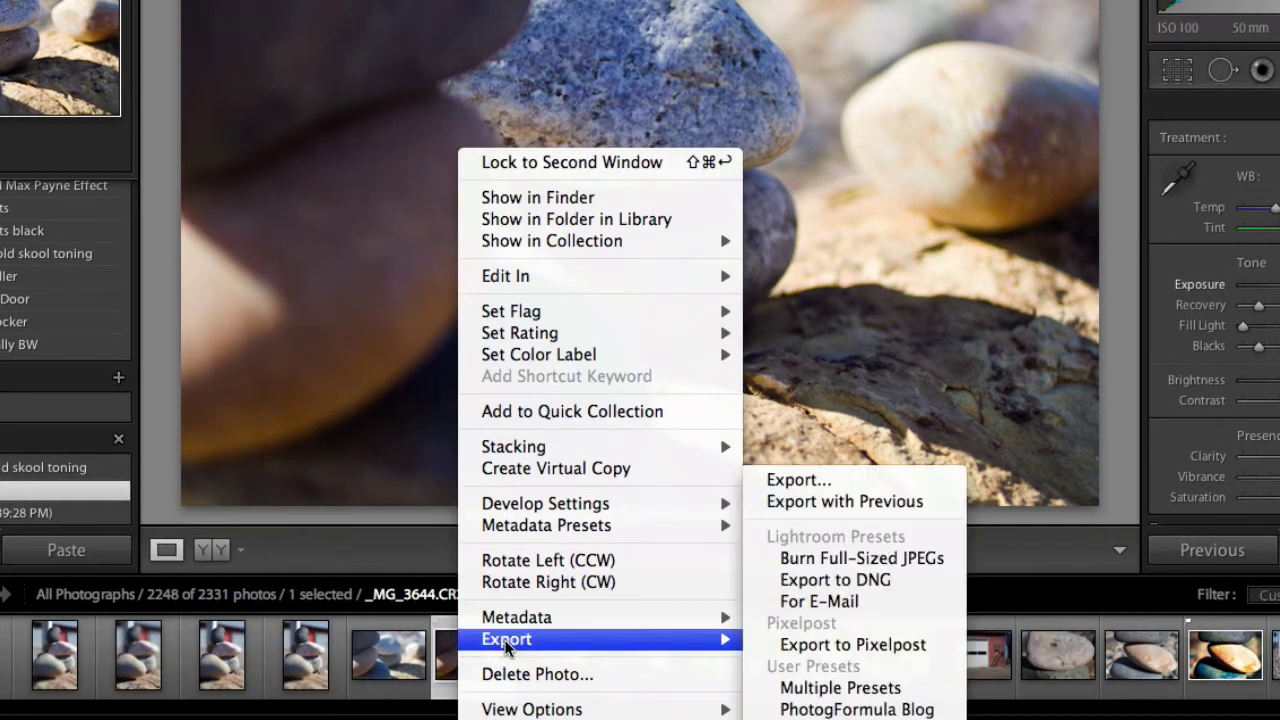
pyautogui.moveTo(699, 641)
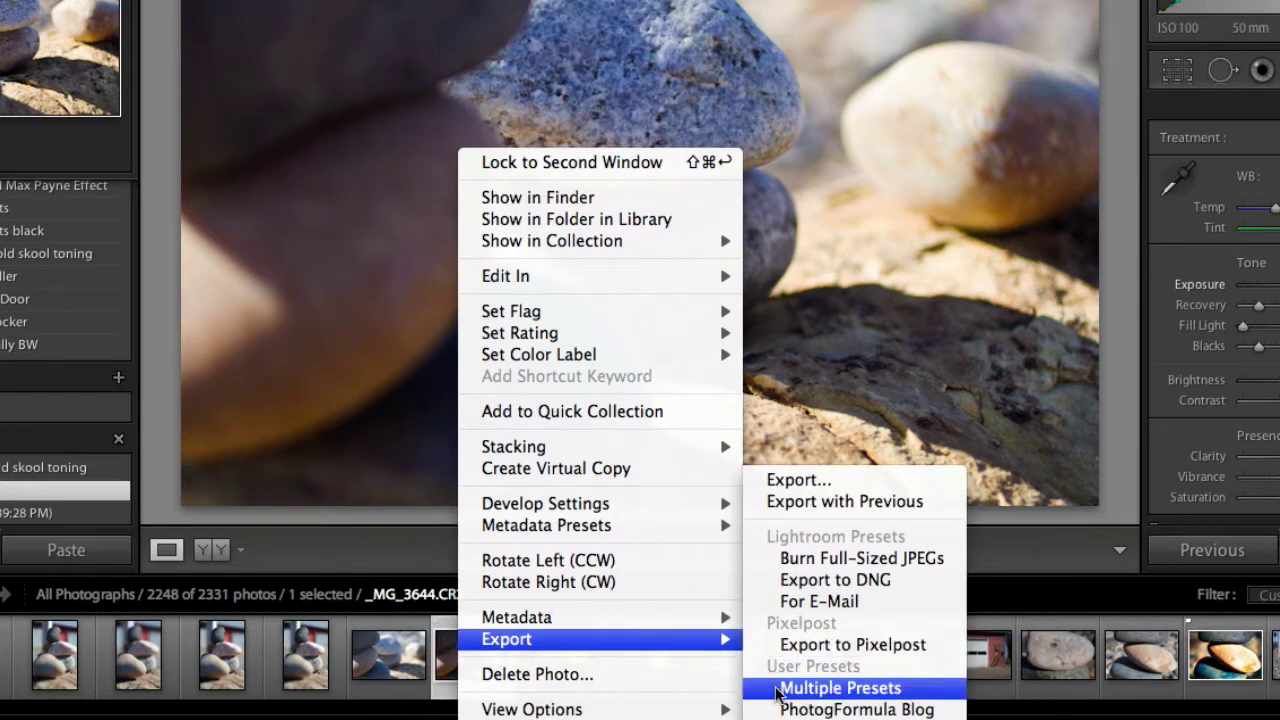
pyautogui.click(797, 482)
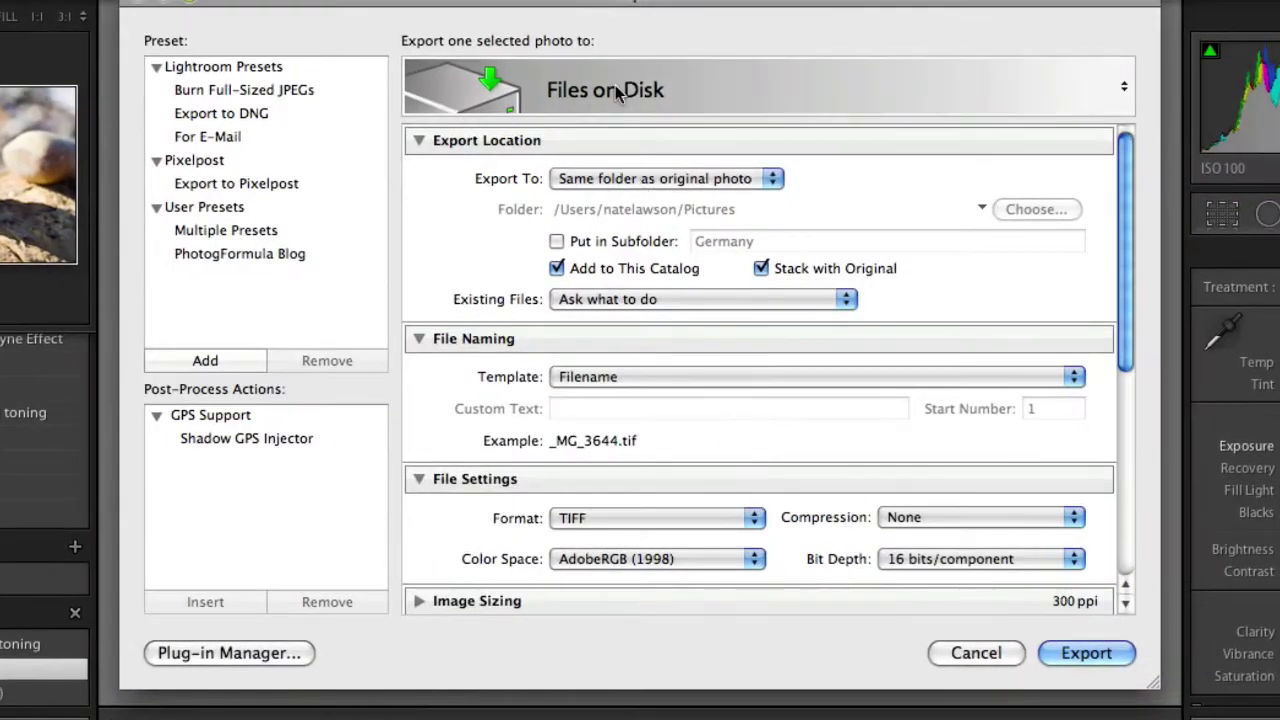
pyautogui.moveTo(631, 3); pyautogui.dragTo(623, 24)
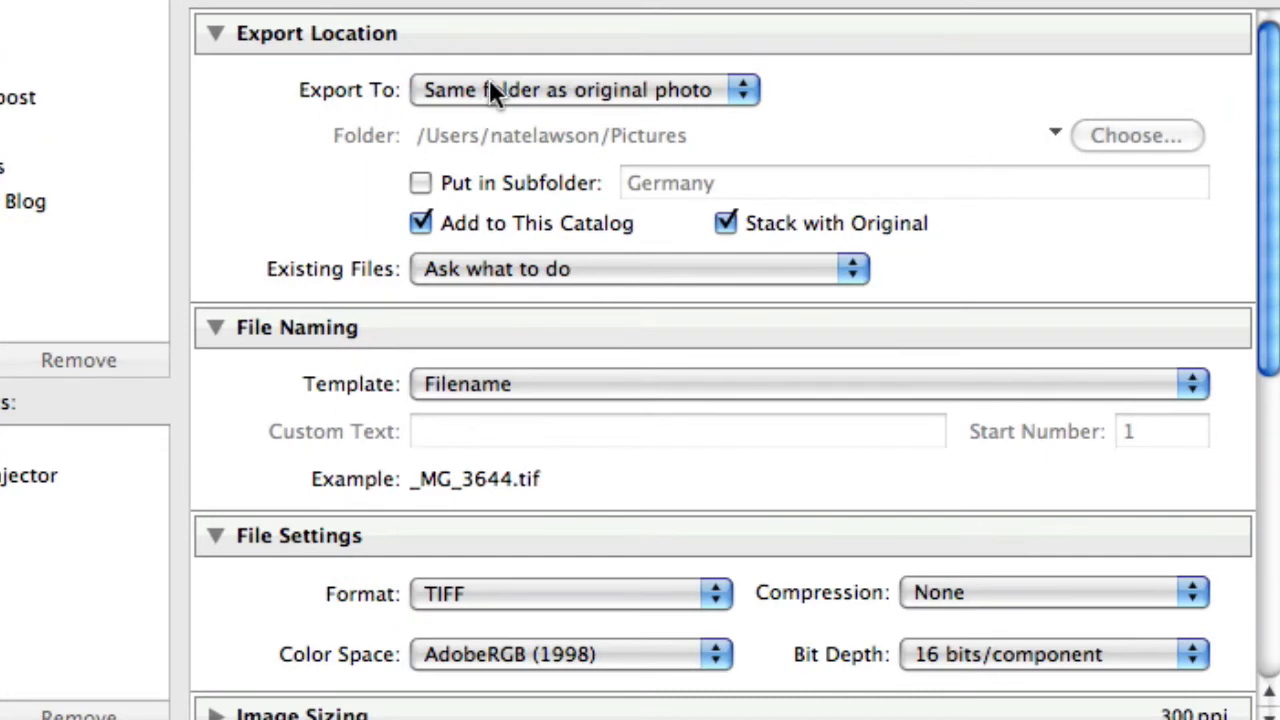
# Export to the original photo's folder with no subfolder, added to this catalog and stacked with the original.
pyautogui.click(495, 89)
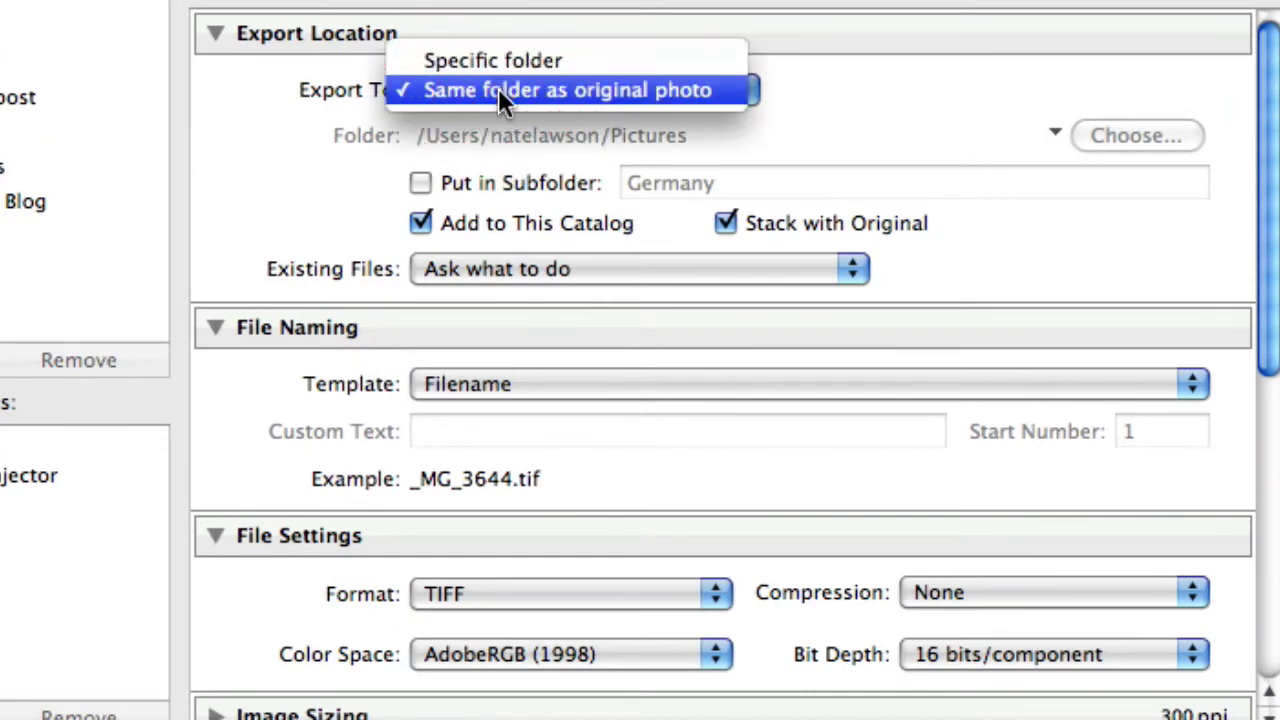
pyautogui.click(498, 89)
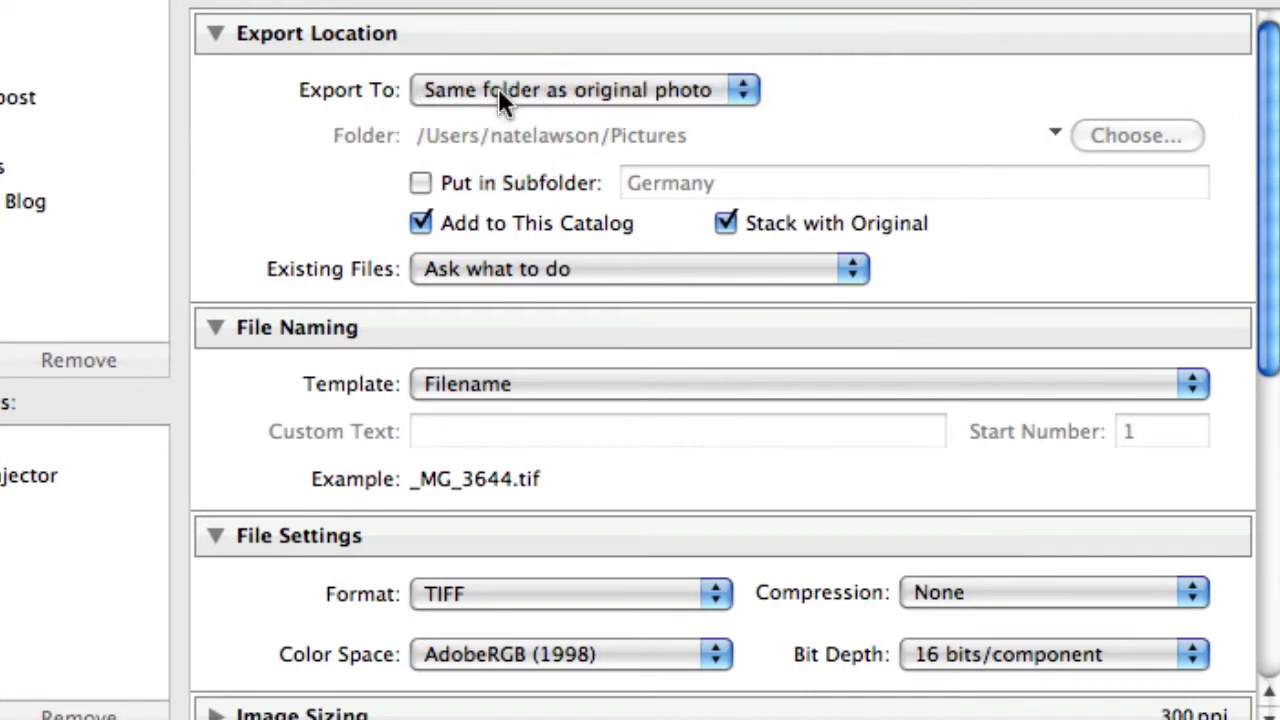
pyautogui.click(422, 182)
pyautogui.click(423, 183)
pyautogui.click(432, 219)
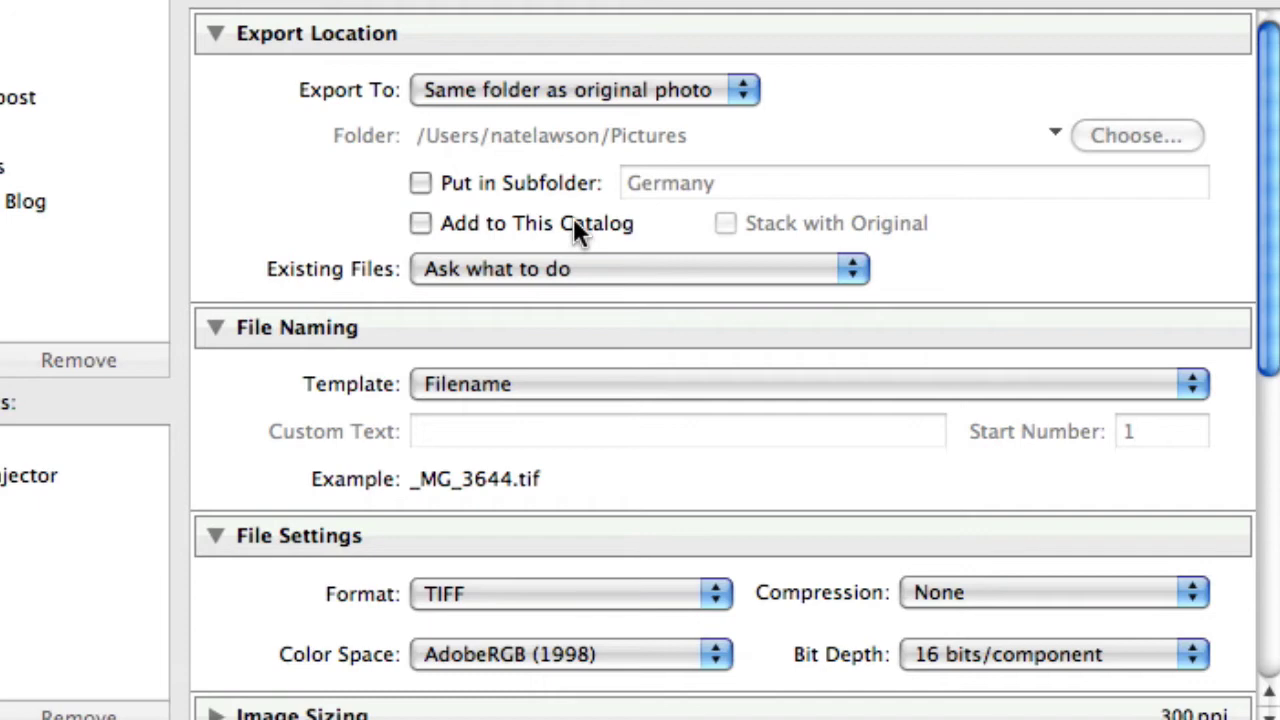
pyautogui.click(421, 223)
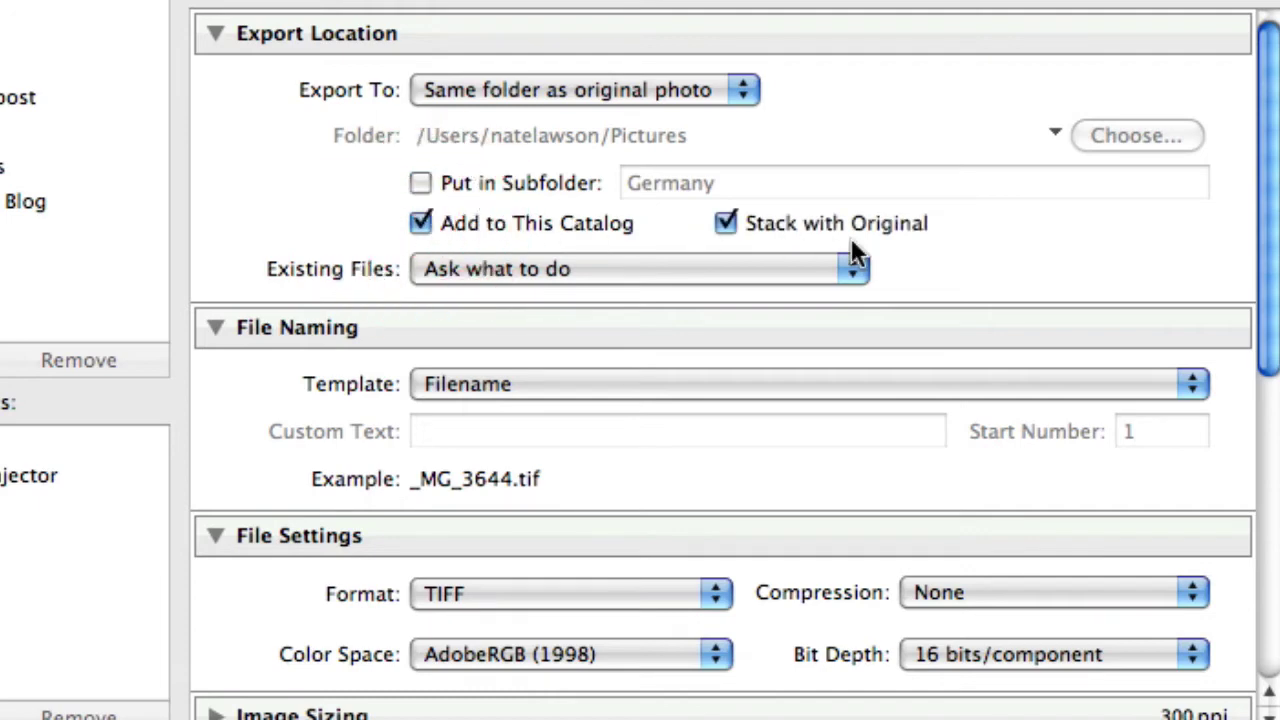
pyautogui.click(724, 223)
pyautogui.click(216, 328)
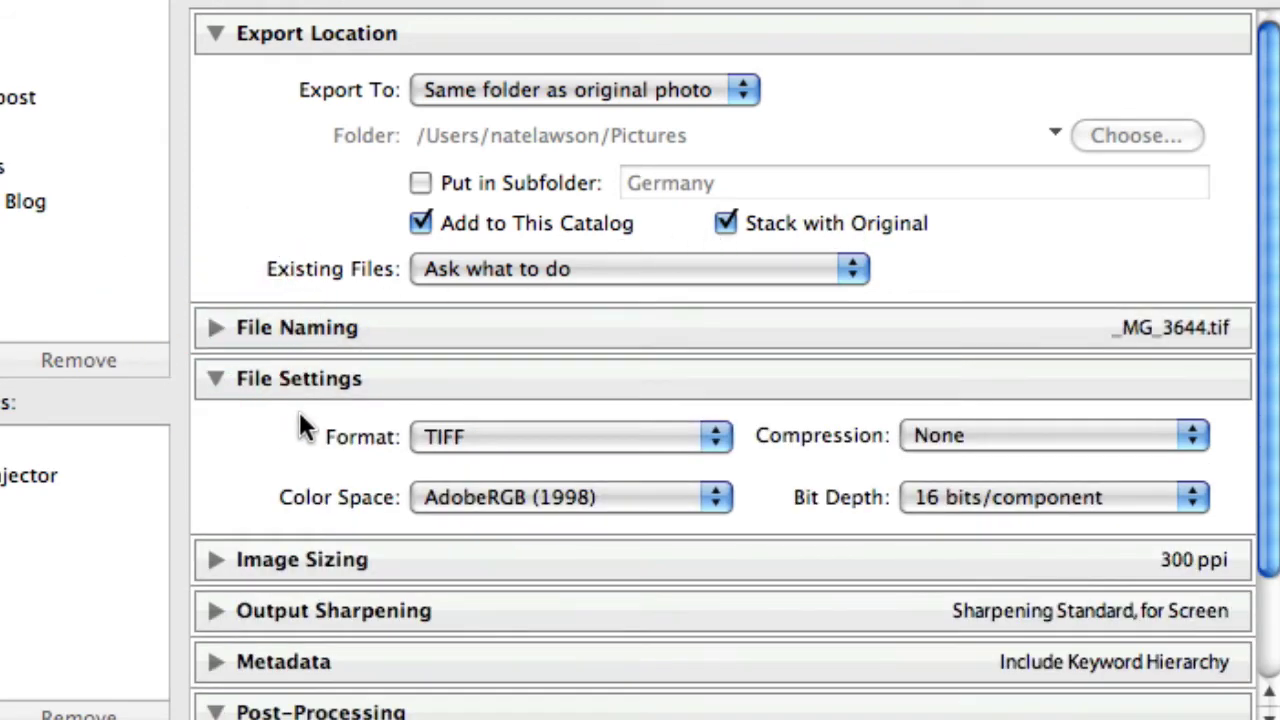
pyautogui.click(507, 444)
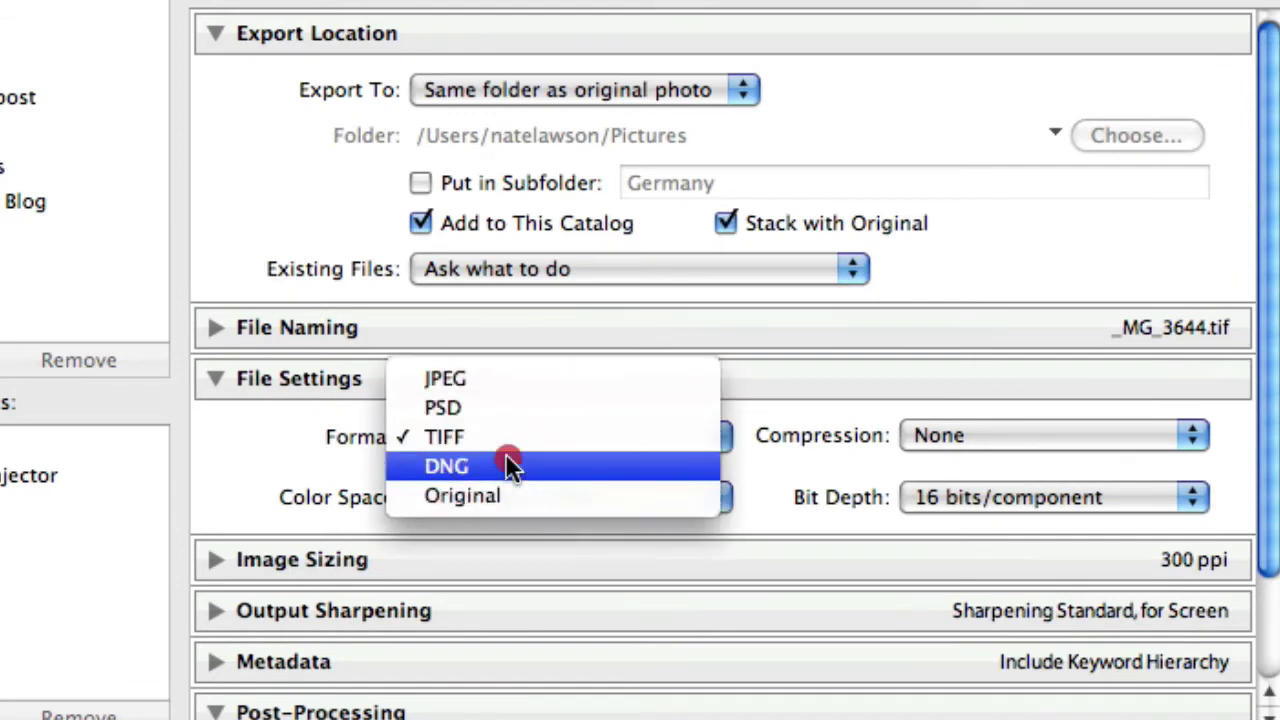
pyautogui.click(507, 466)
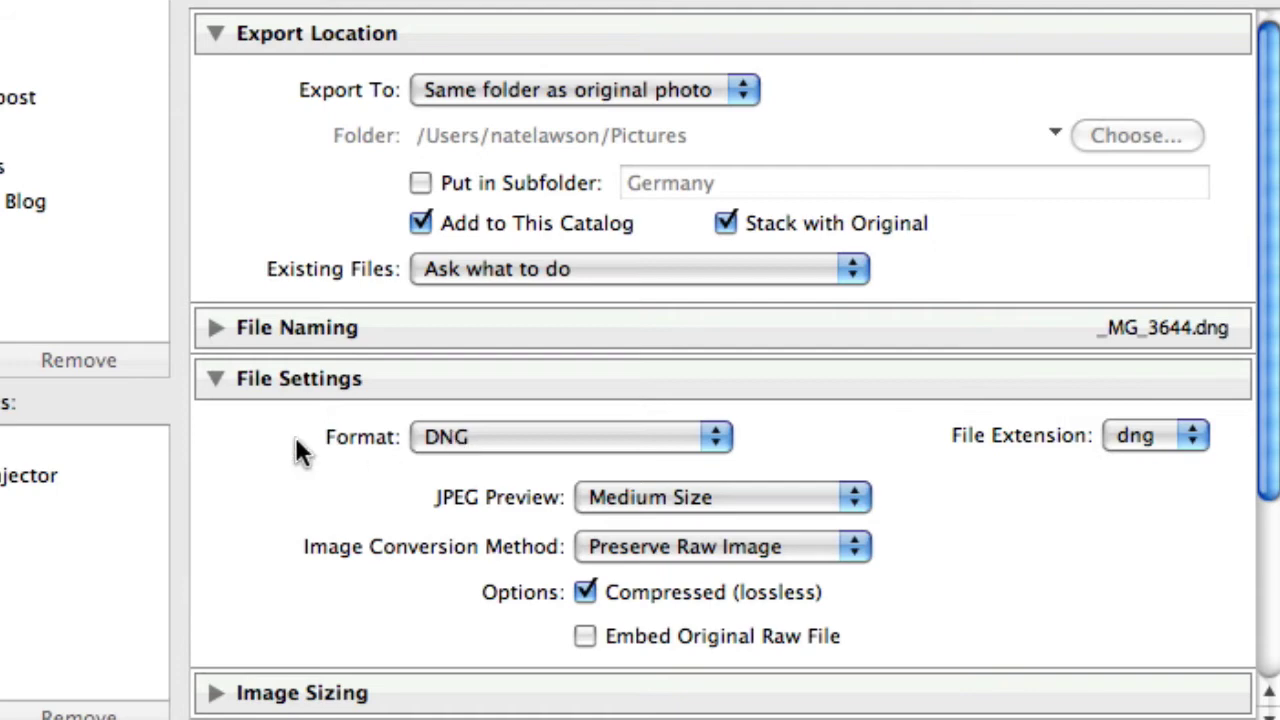
pyautogui.click(450, 433)
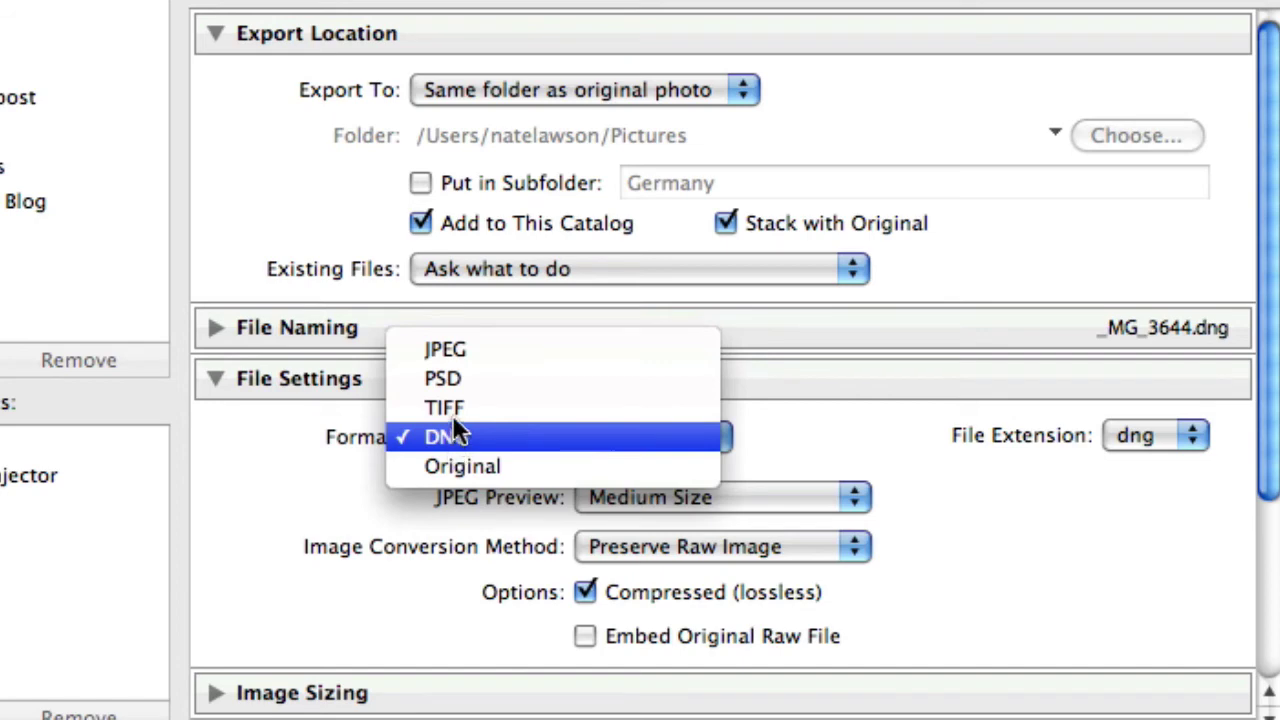
pyautogui.click(454, 405)
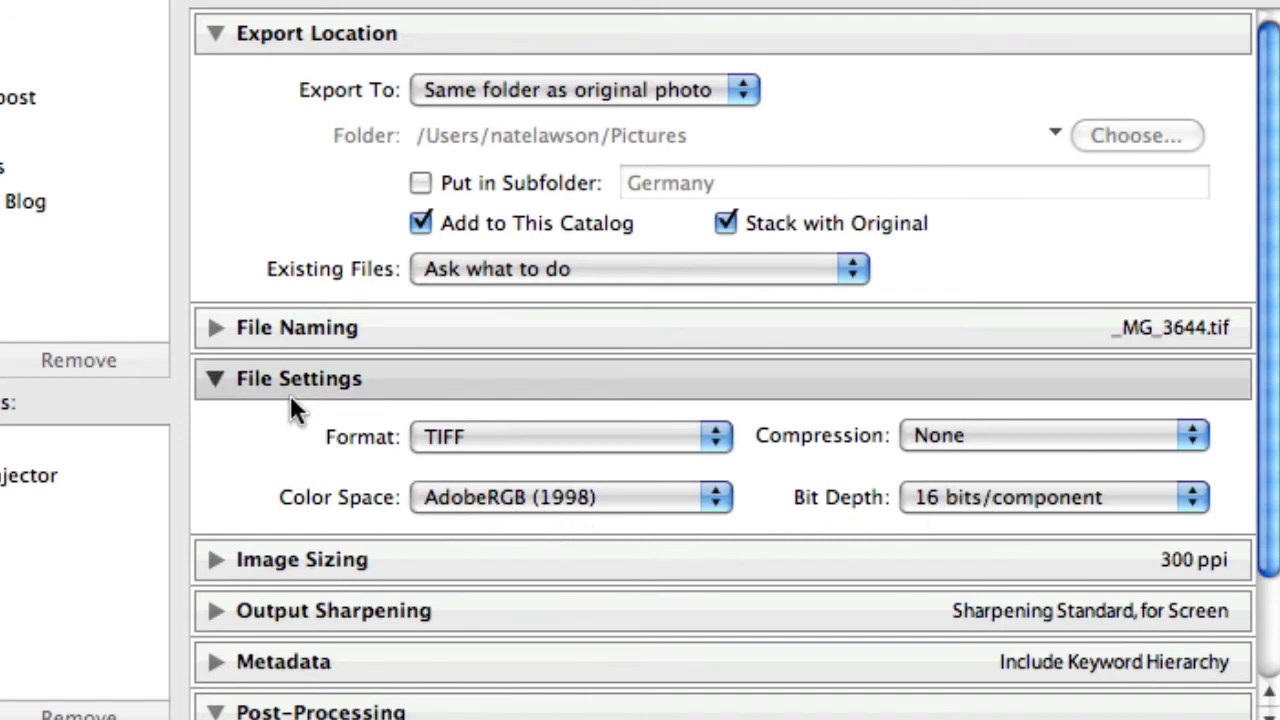
# Review the Image Sizing, Output Sharpening and Metadata export sections, leaving them collapsed.
pyautogui.click(218, 378)
pyautogui.click(213, 430)
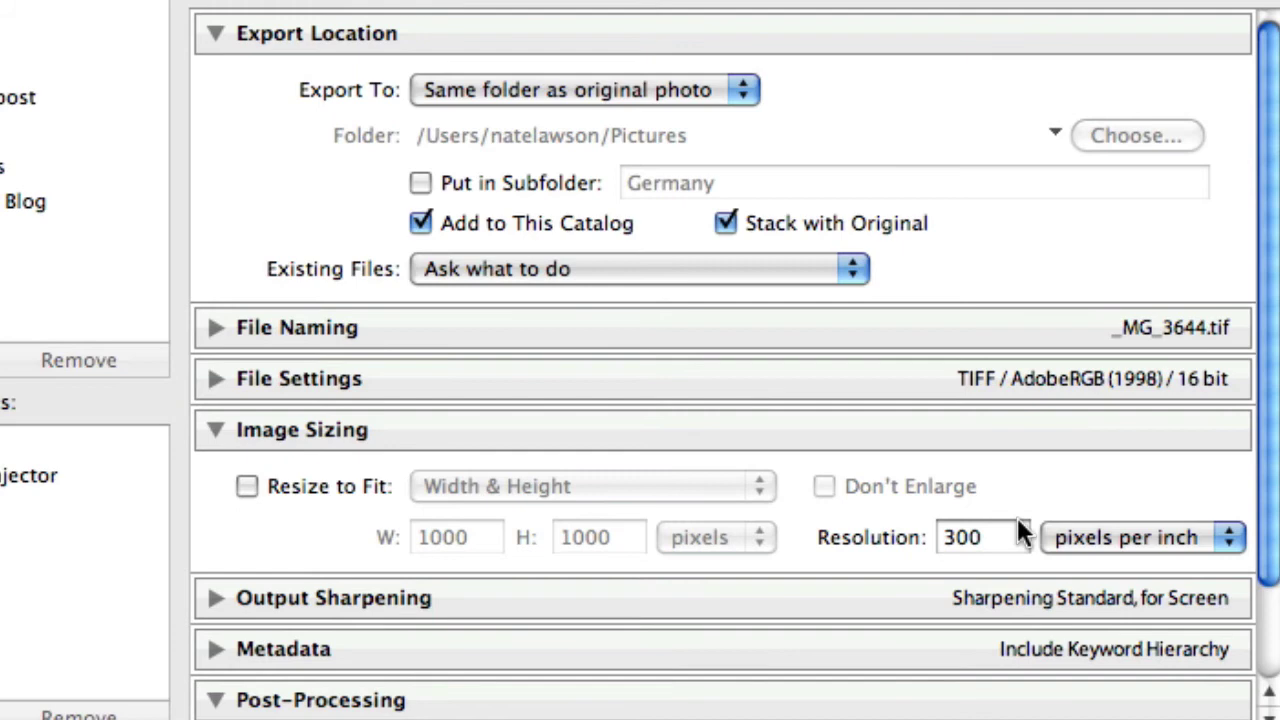
pyautogui.click(217, 430)
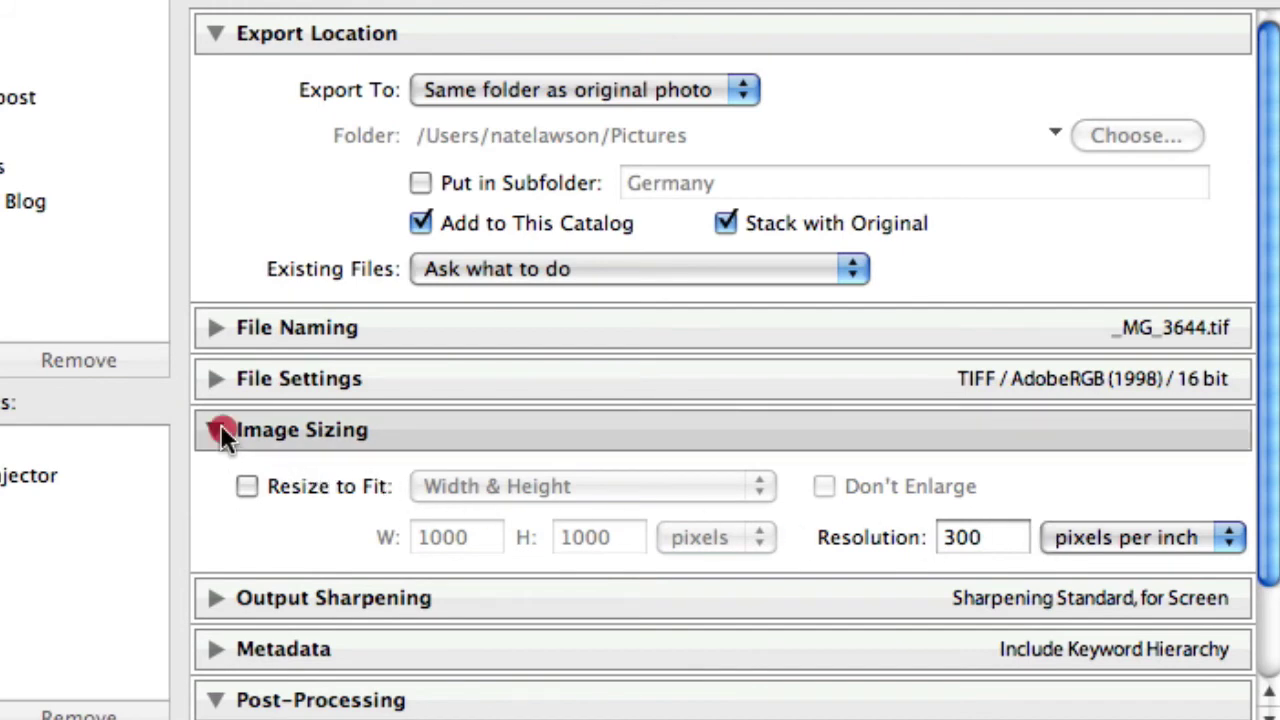
pyautogui.click(214, 481)
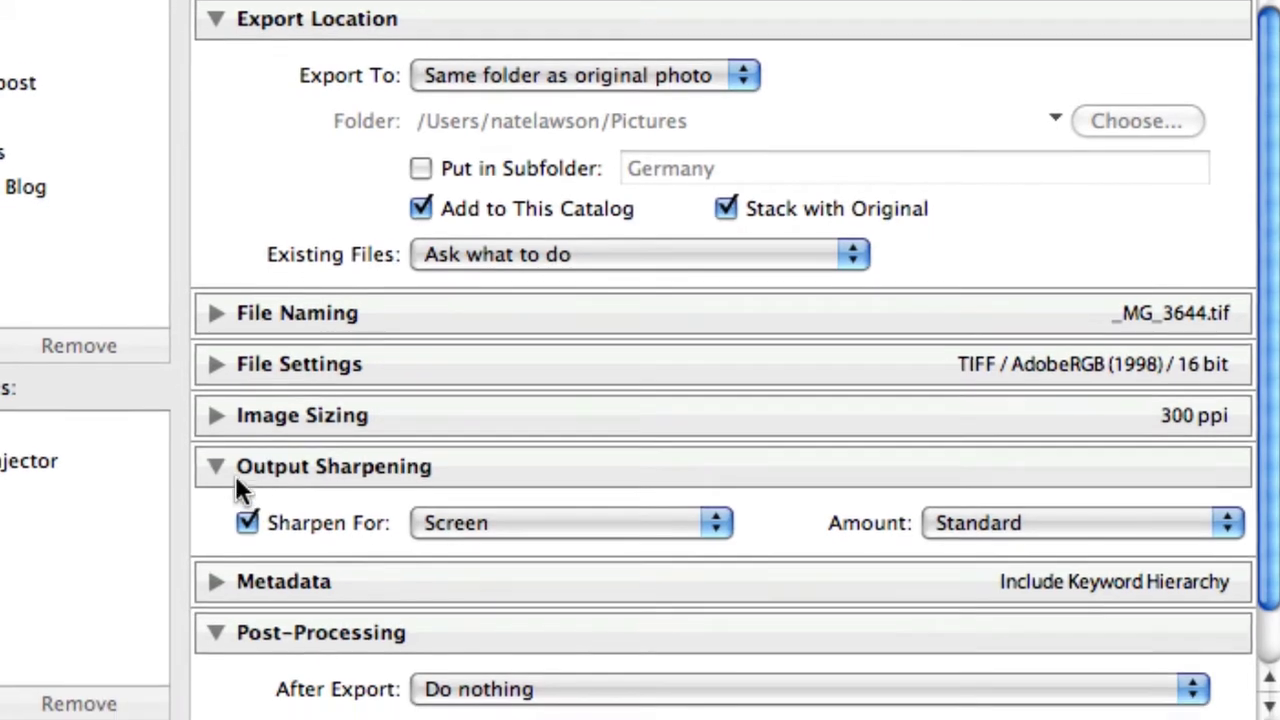
pyautogui.click(215, 481)
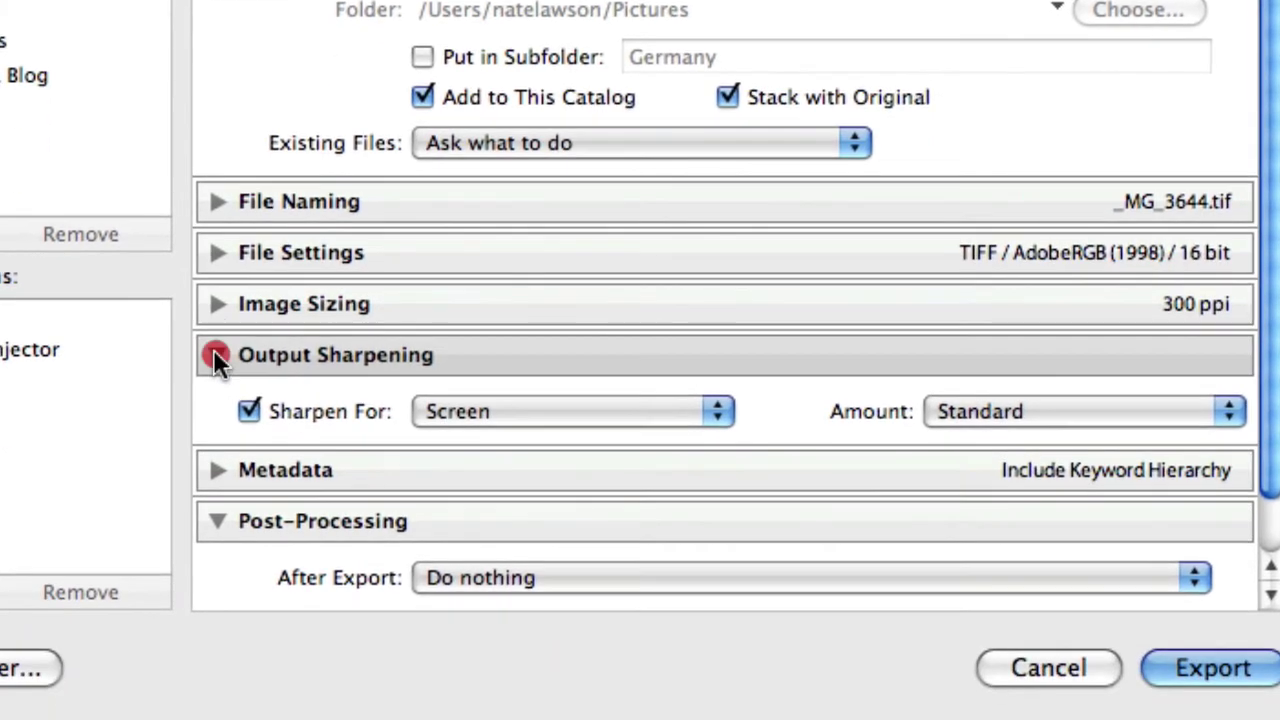
pyautogui.click(218, 406)
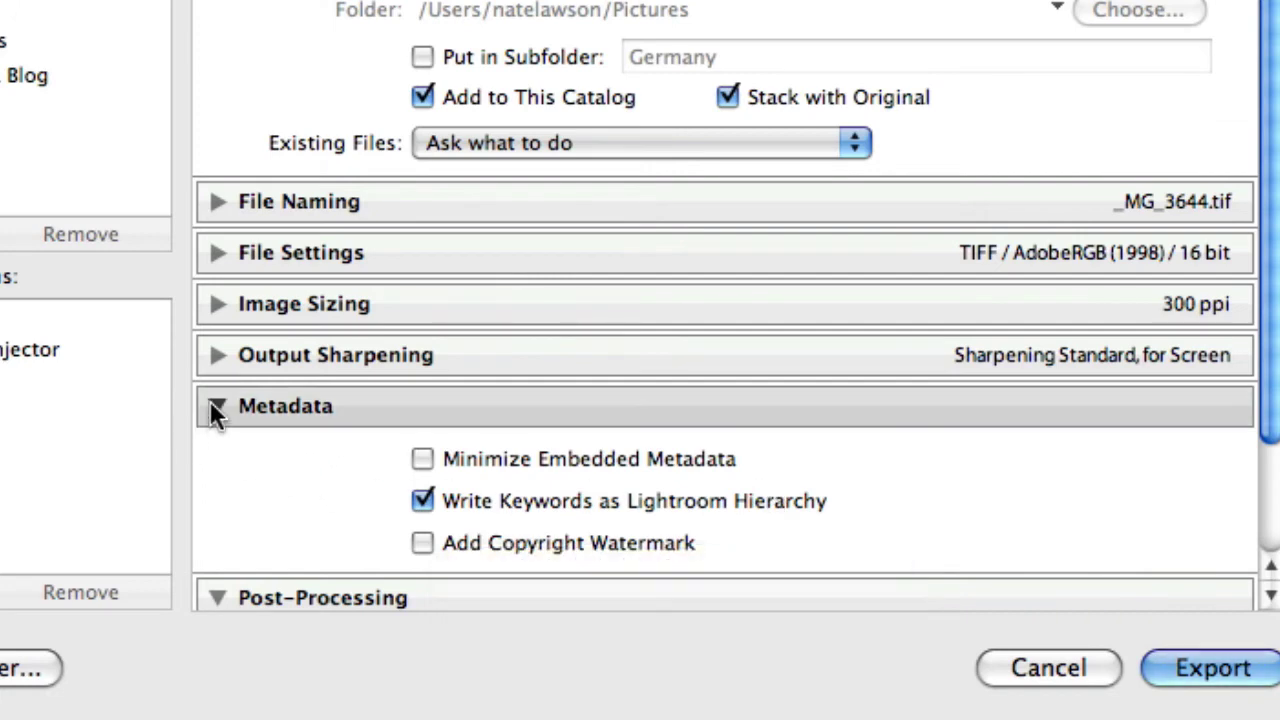
pyautogui.click(228, 404)
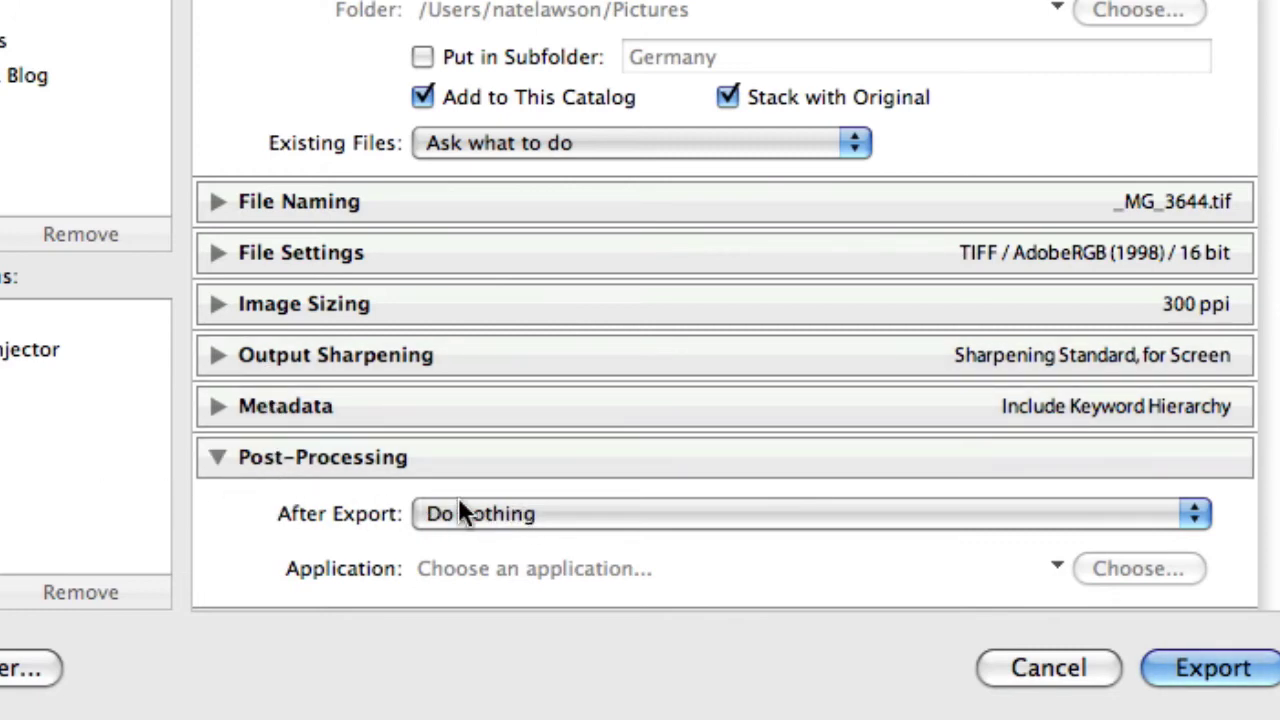
# Keep After Export on Do nothing and show File Settings to confirm TIFF, AdobeRGB, 16-bit.
pyautogui.click(420, 514)
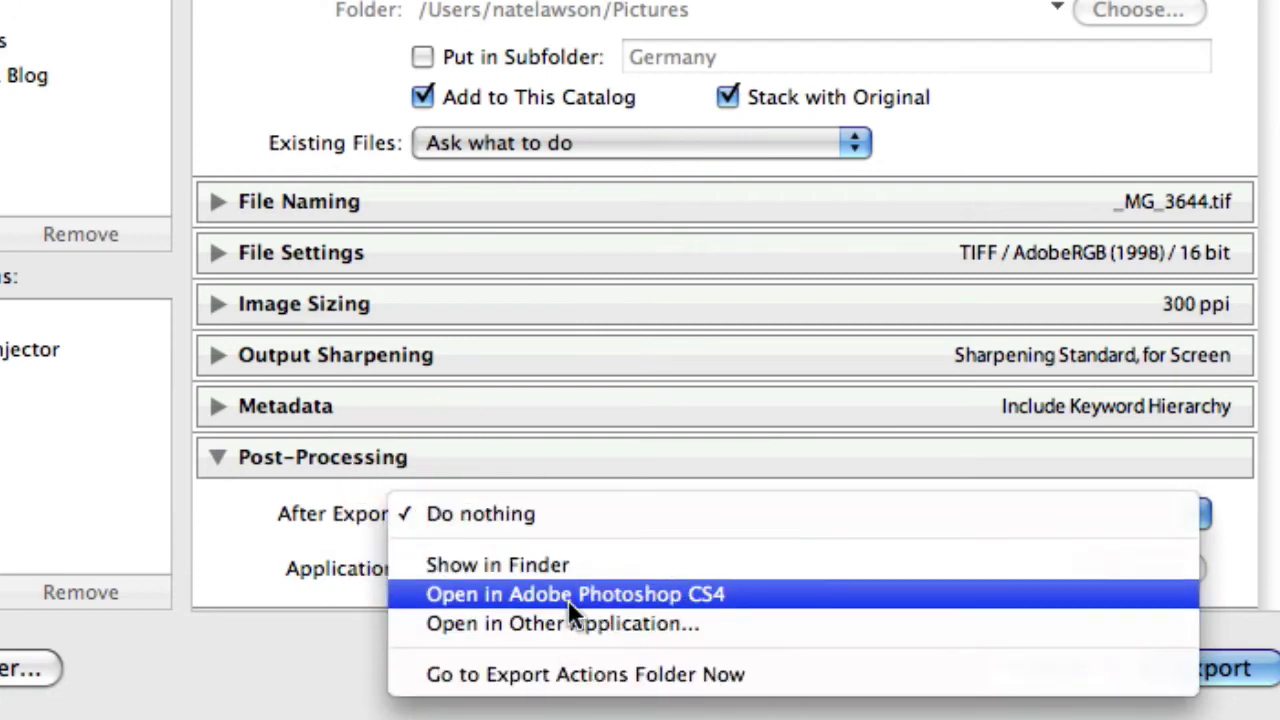
pyautogui.click(456, 510)
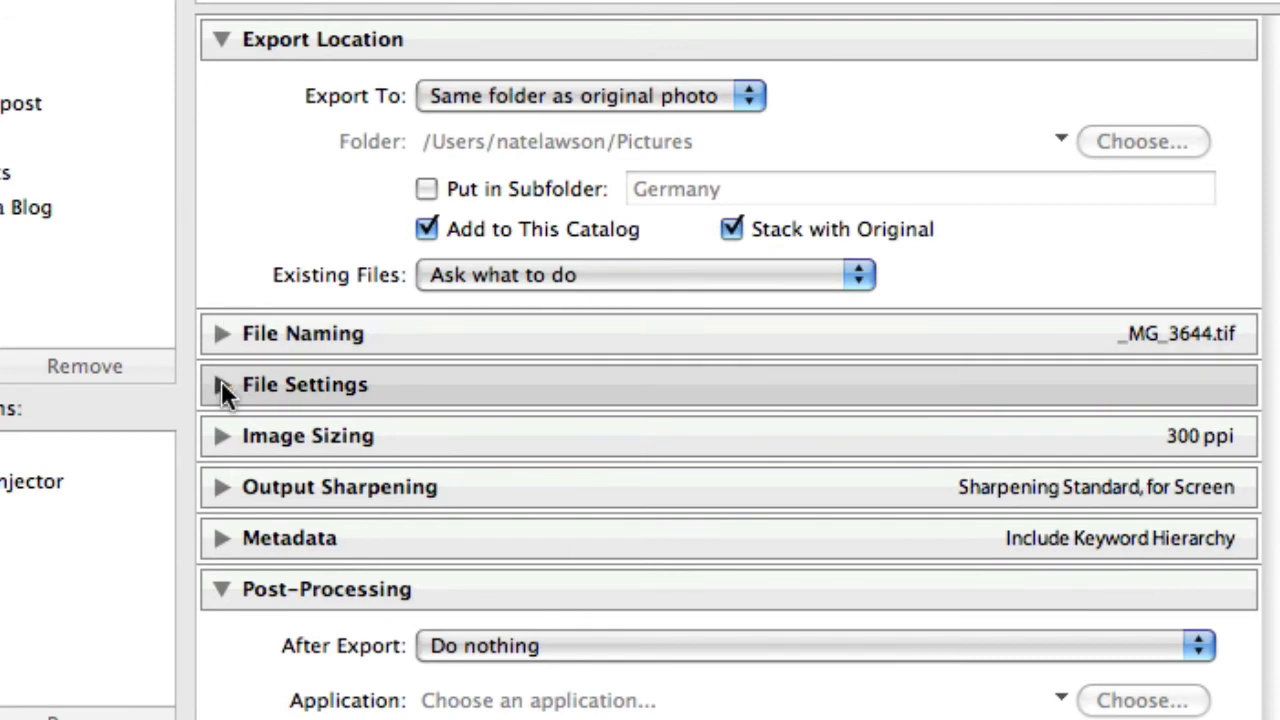
pyautogui.click(221, 385)
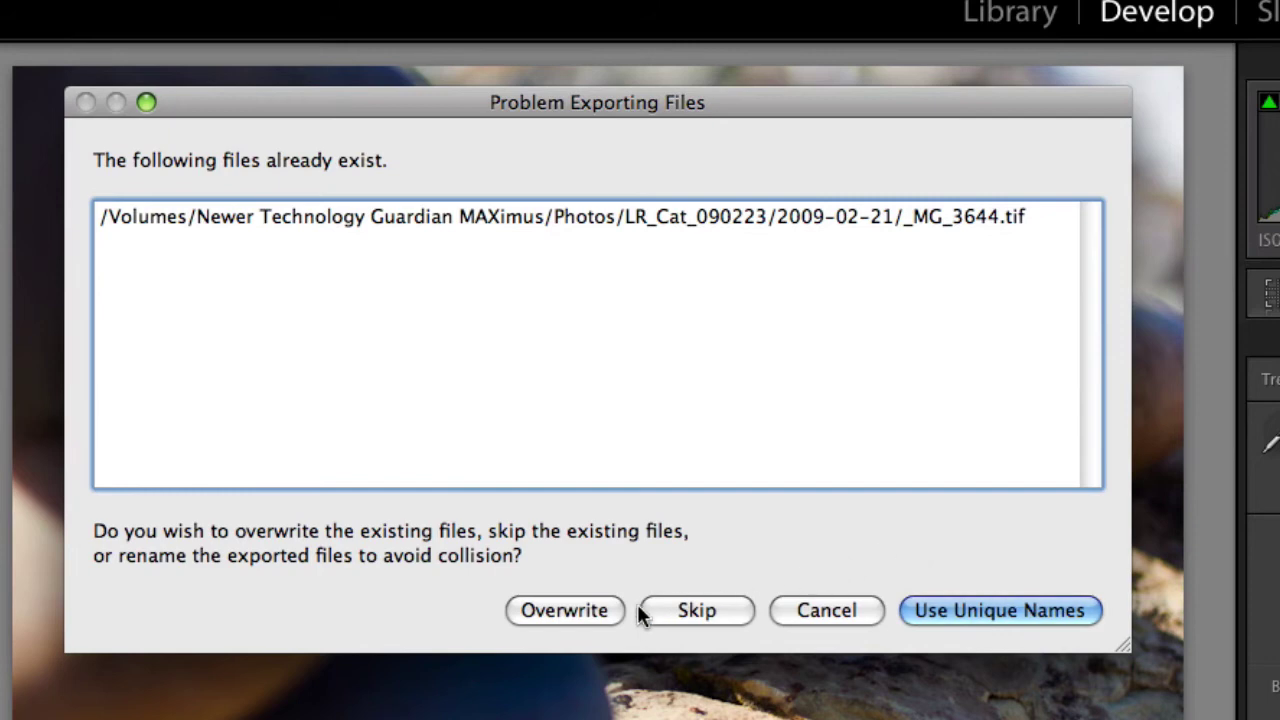
# Overwrite the existing _MG_3644.tif to complete the TIFF export.
pyautogui.click(565, 611)
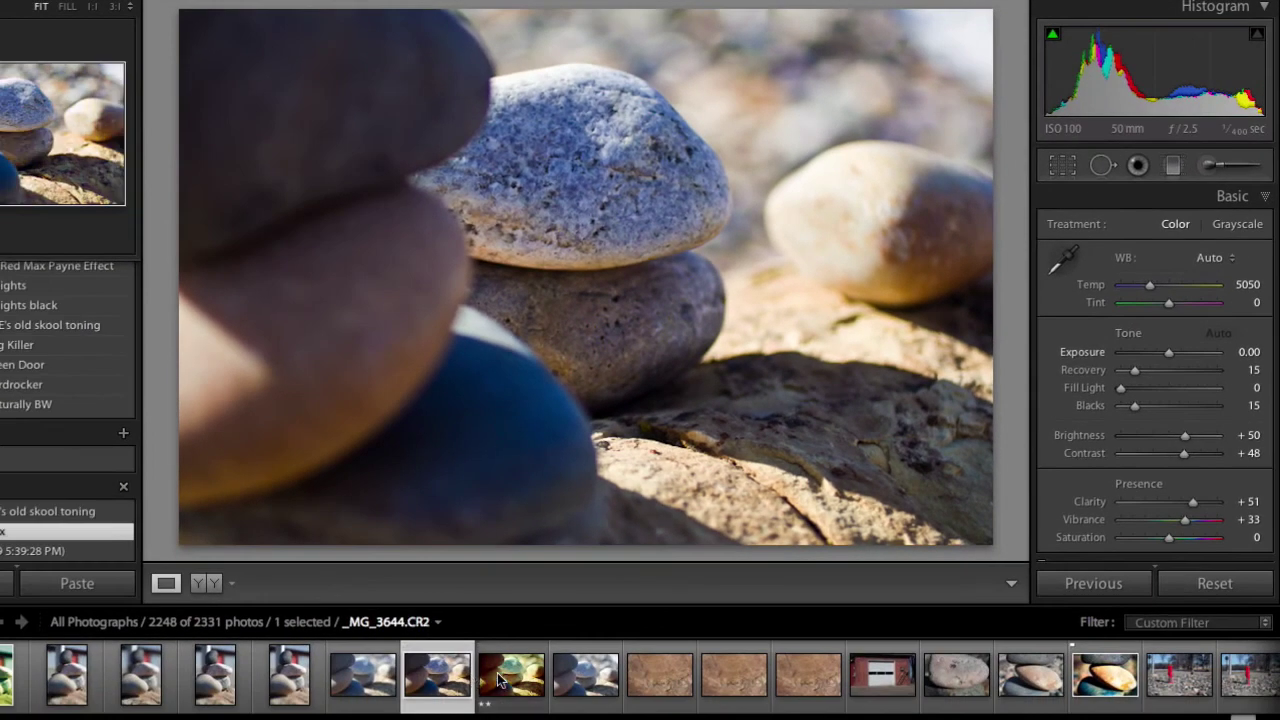
# Select the exported _MG_3644.tif and preview its toning history before returning to the import state.
pyautogui.click(511, 672)
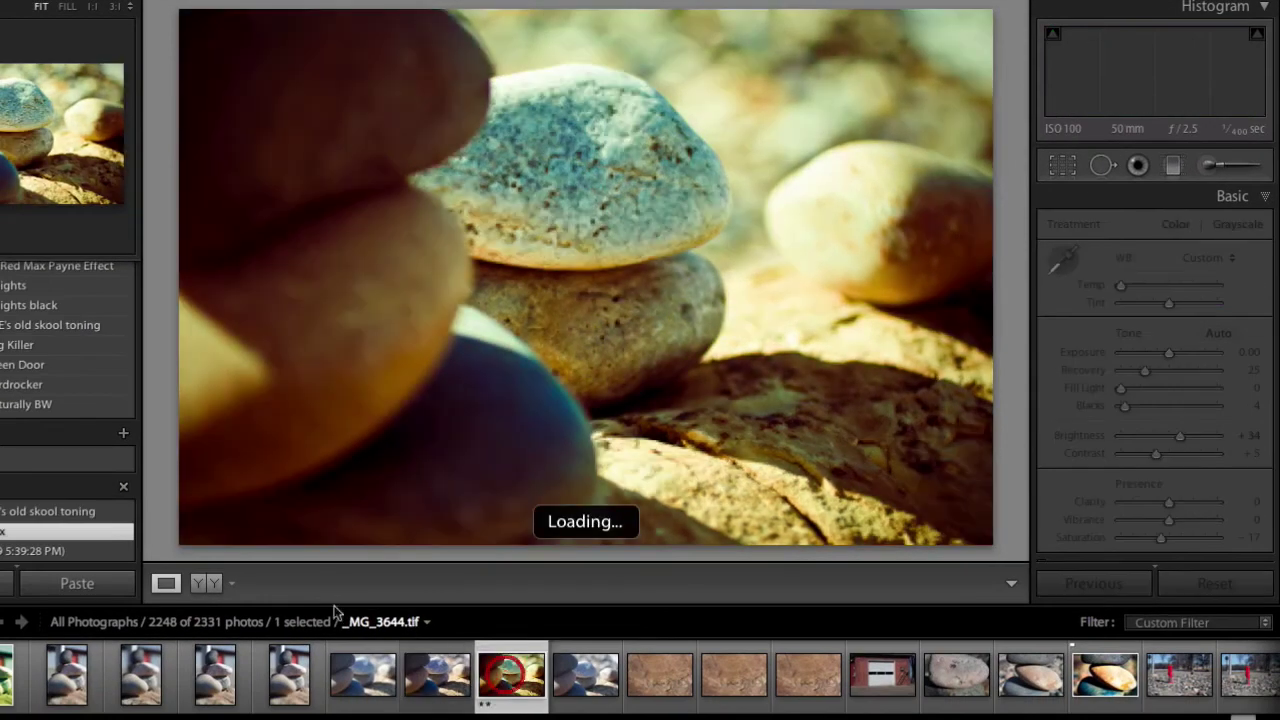
pyautogui.click(82, 513)
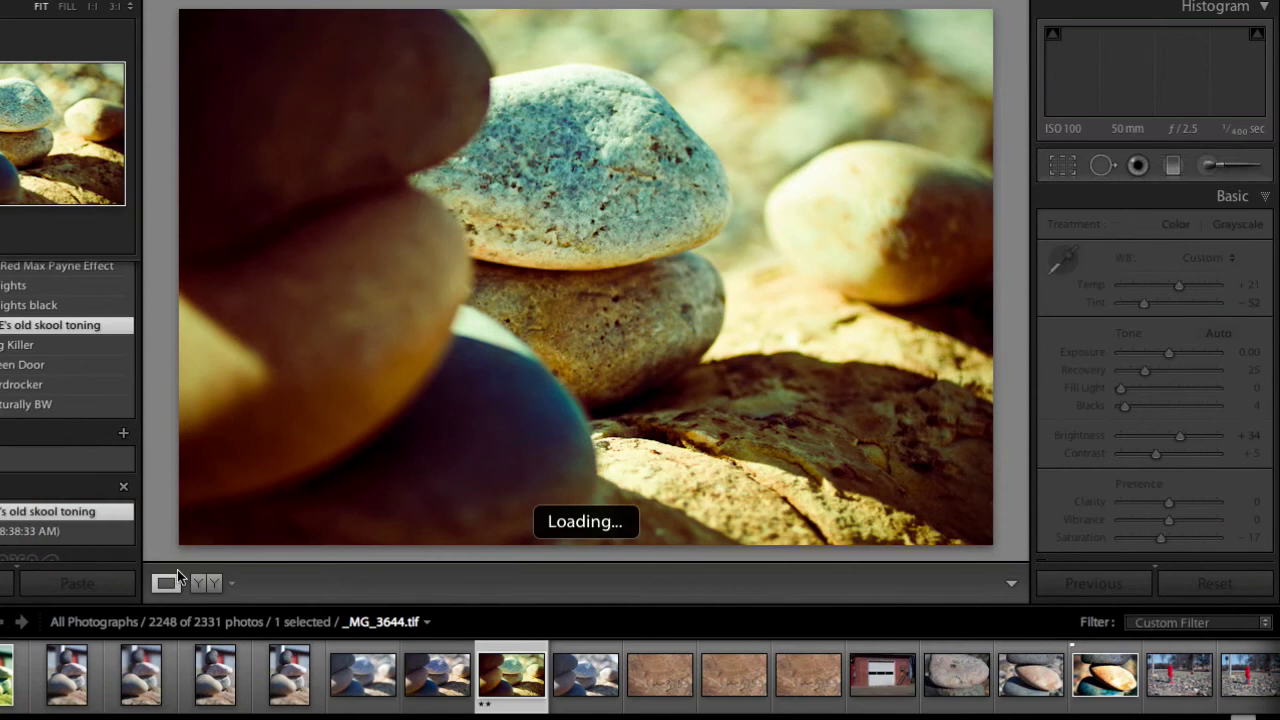
pyautogui.click(91, 531)
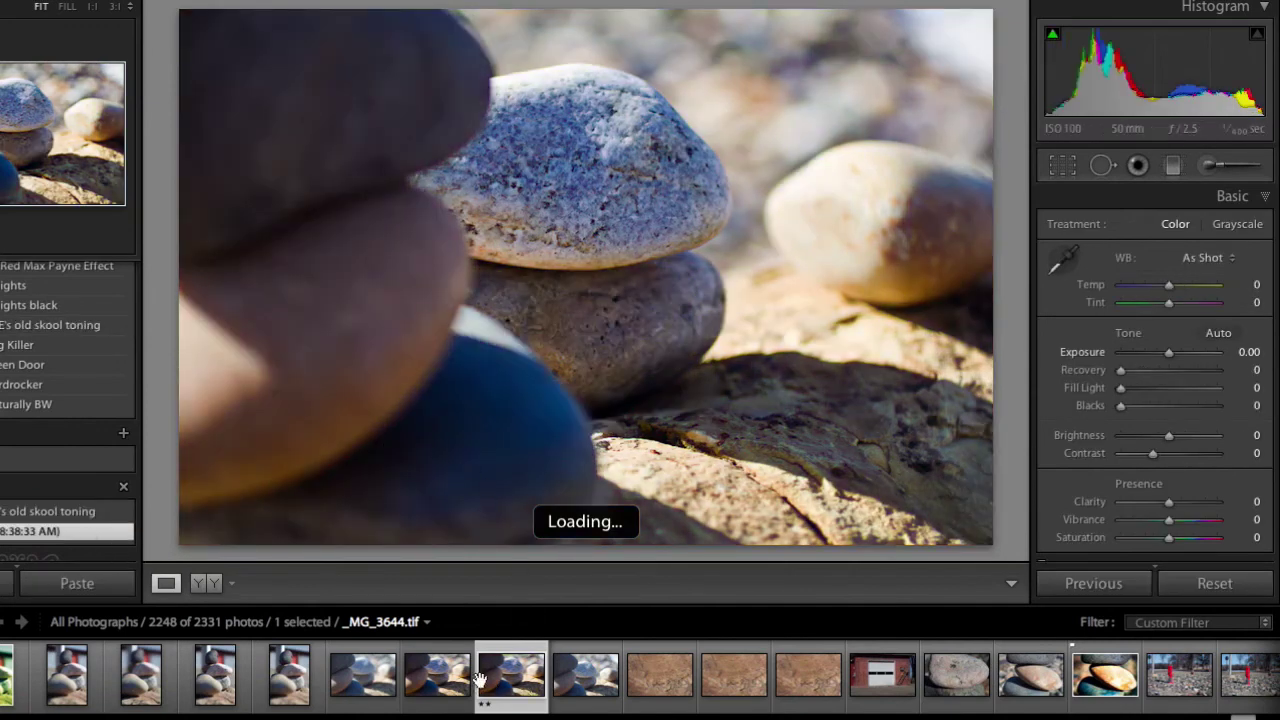
# Compare the TIFF copy against the original CR2, then apply the old skool toning preset to the copy.
pyautogui.click(450, 674)
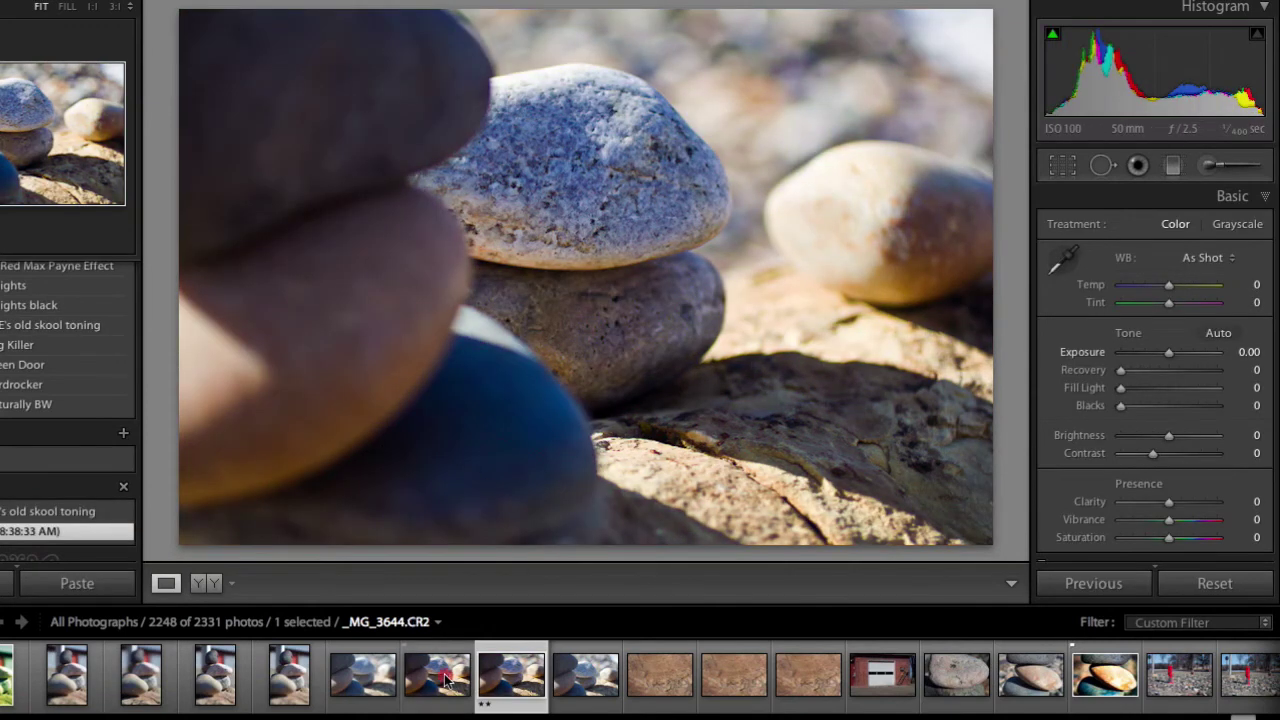
pyautogui.click(497, 678)
pyautogui.press('Left')
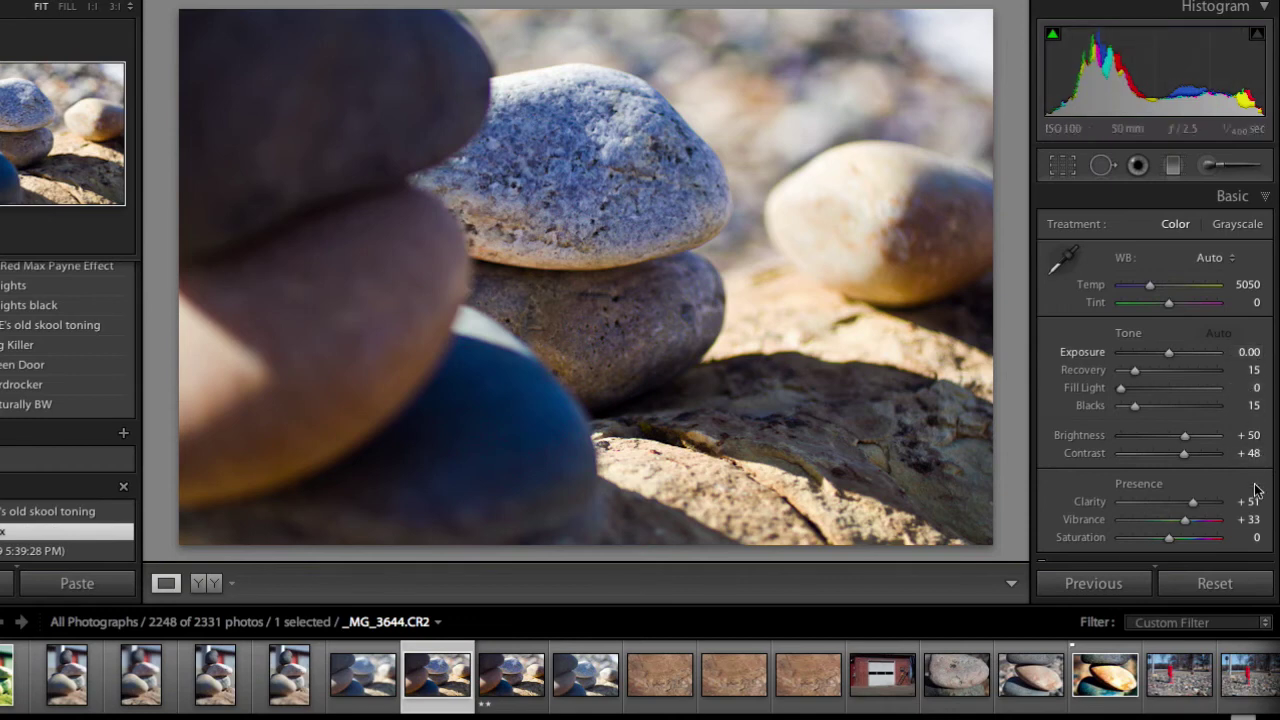
pyautogui.press('Right')
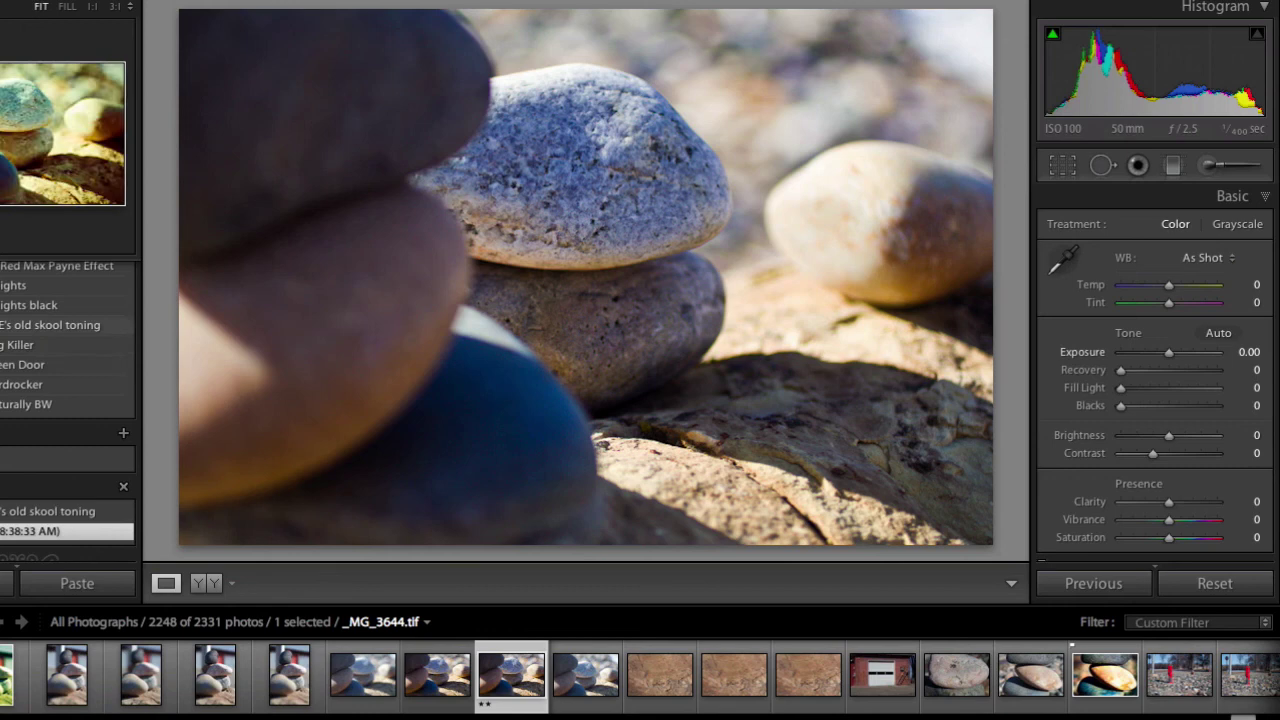
pyautogui.click(60, 325)
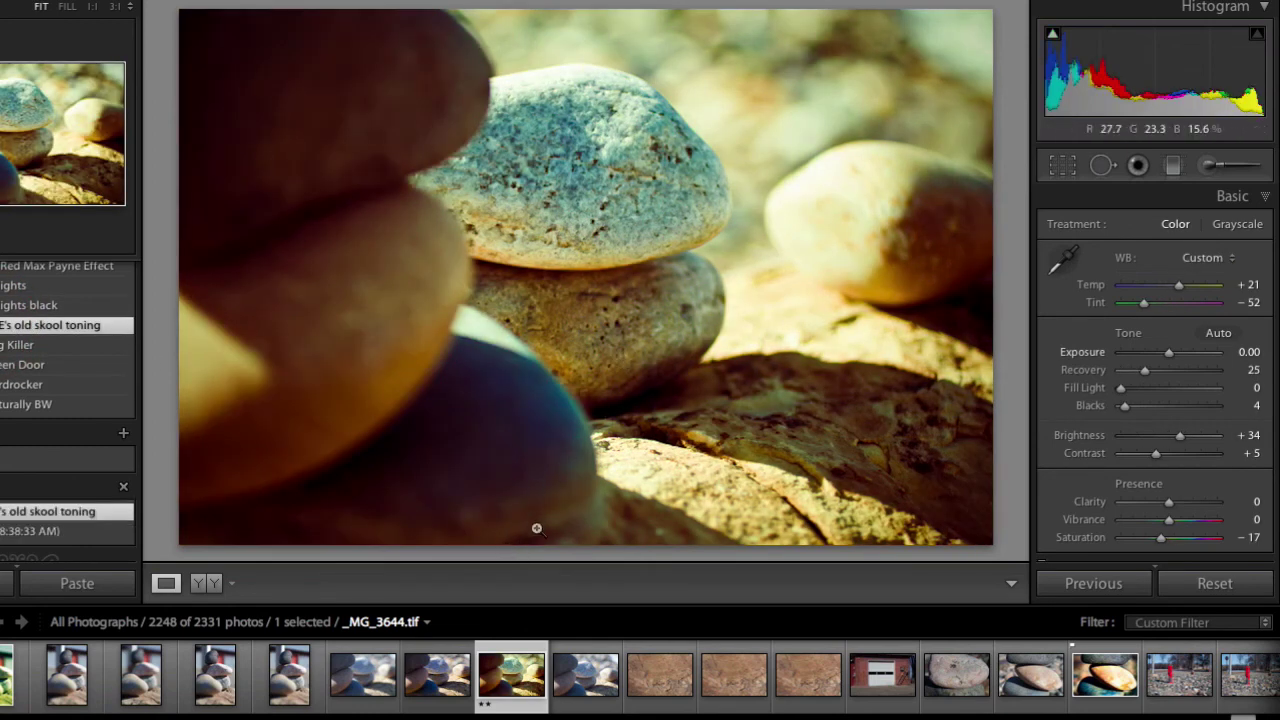
pyautogui.click(438, 672)
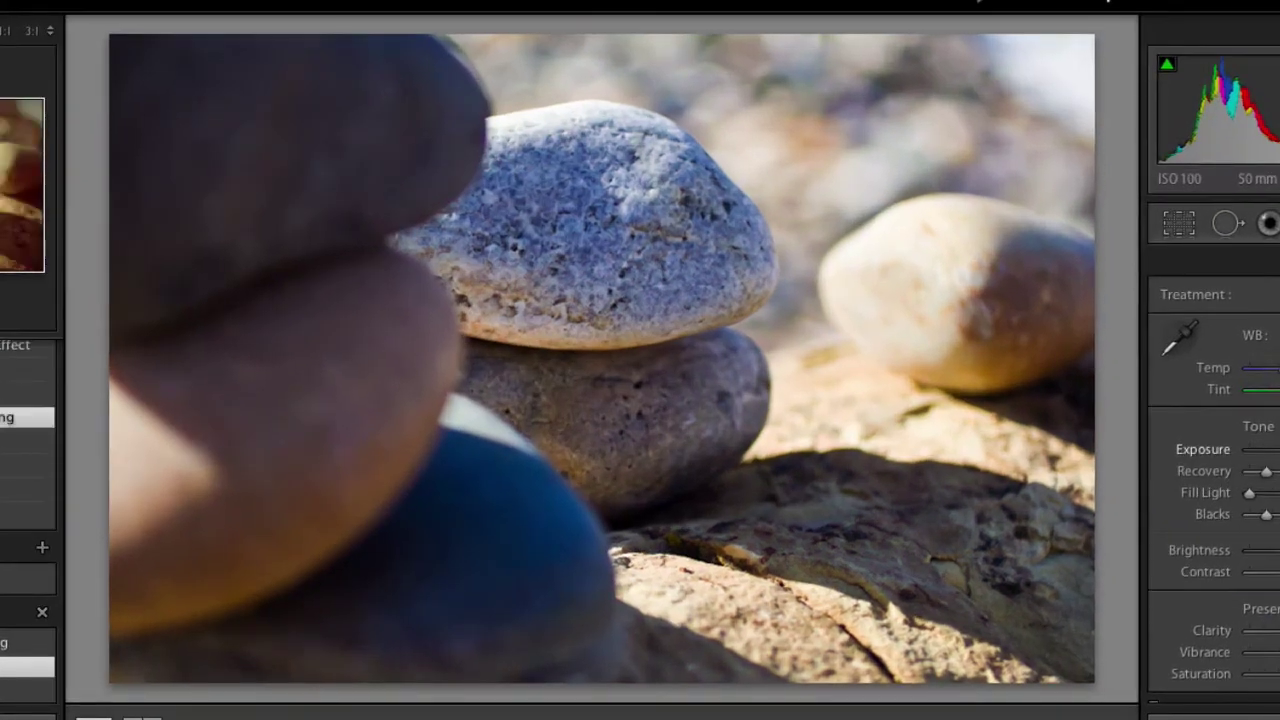
# Try a warm brown preset, step back in History, then apply the teal-and-yellow toning preset.
pyautogui.click(28, 417)
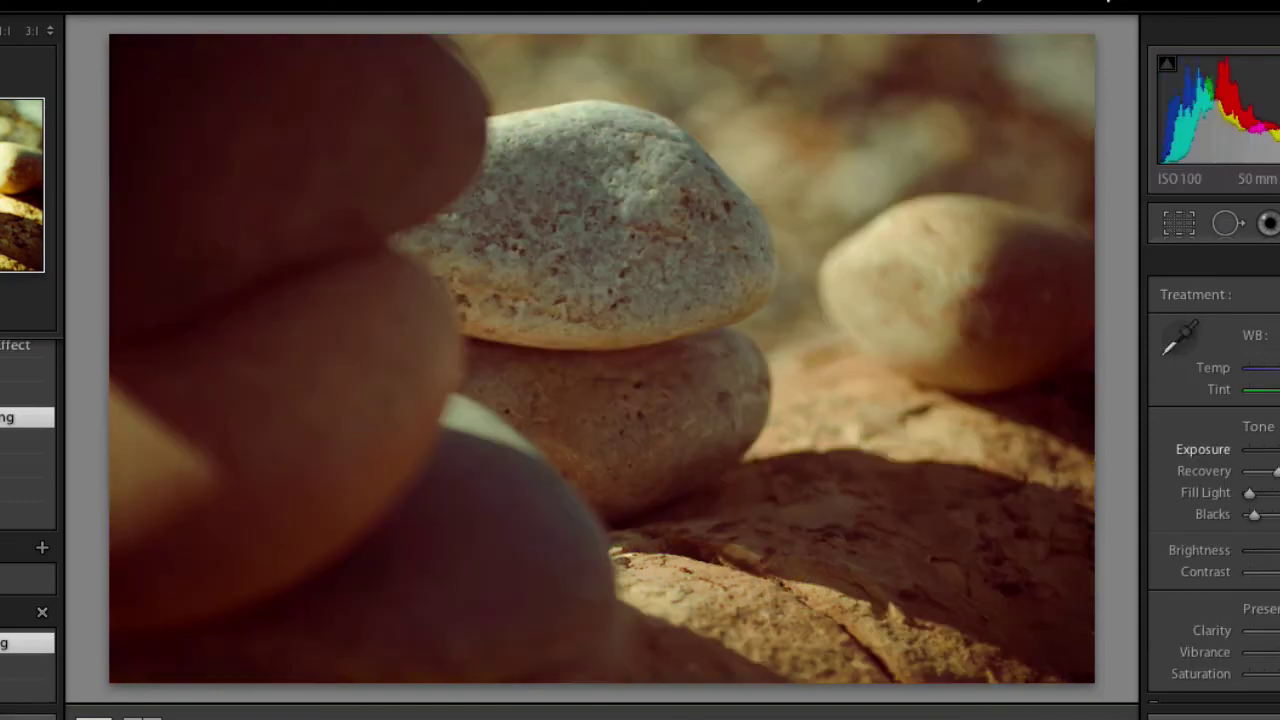
pyautogui.click(27, 665)
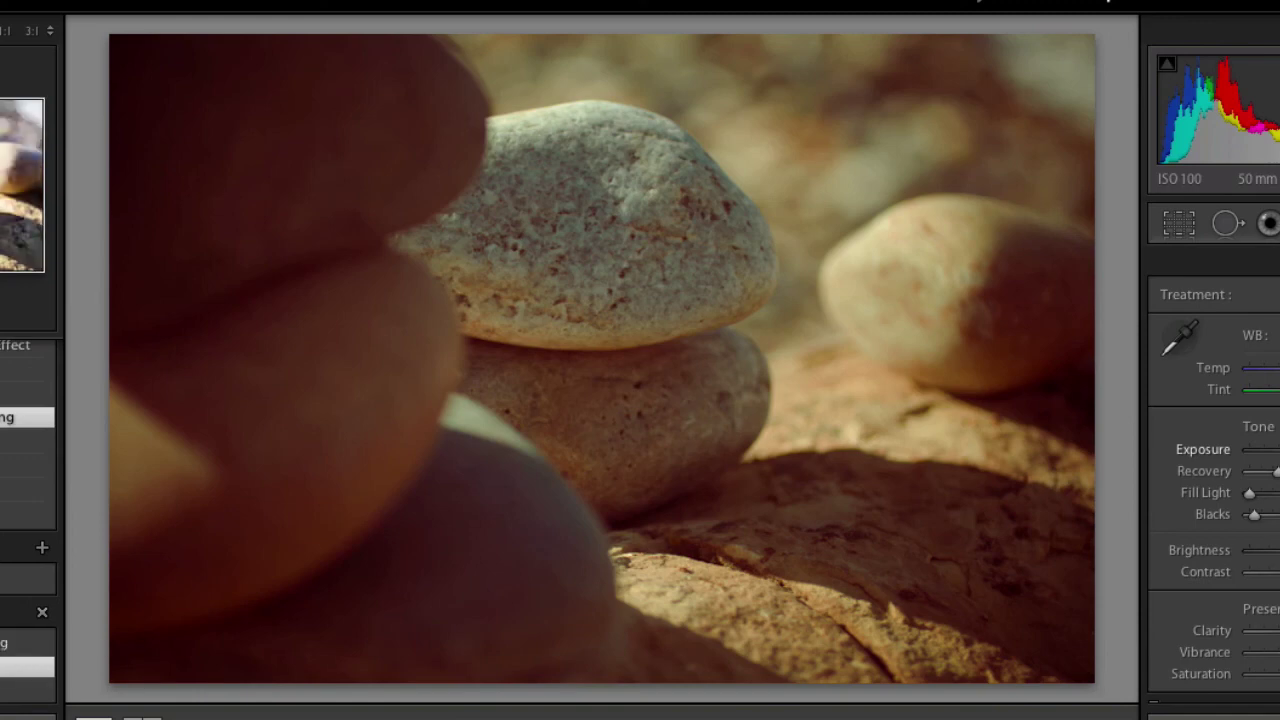
pyautogui.click(27, 417)
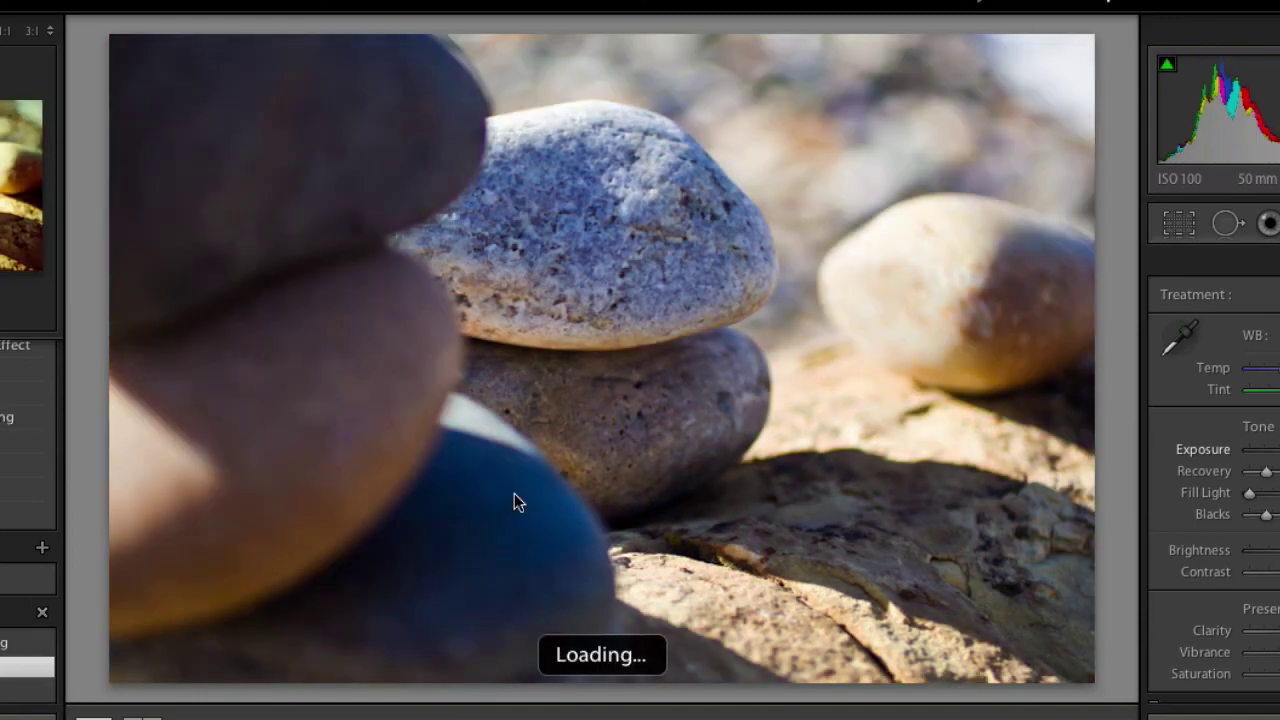